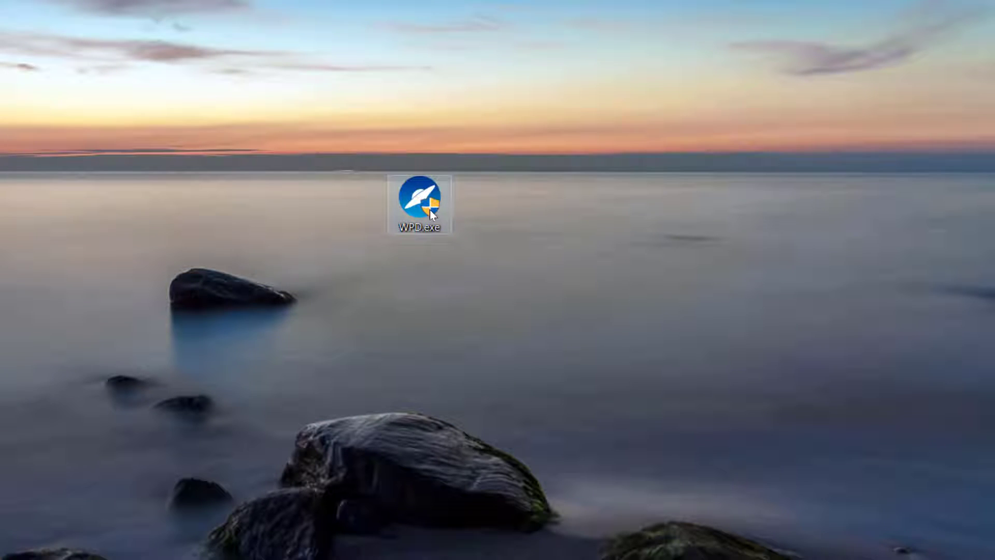
# Step: Launch WPD and enable Include All Advanced settings for Disable All in the privacy settings, then return to the start page
pyautogui.doubleClick(430, 209)
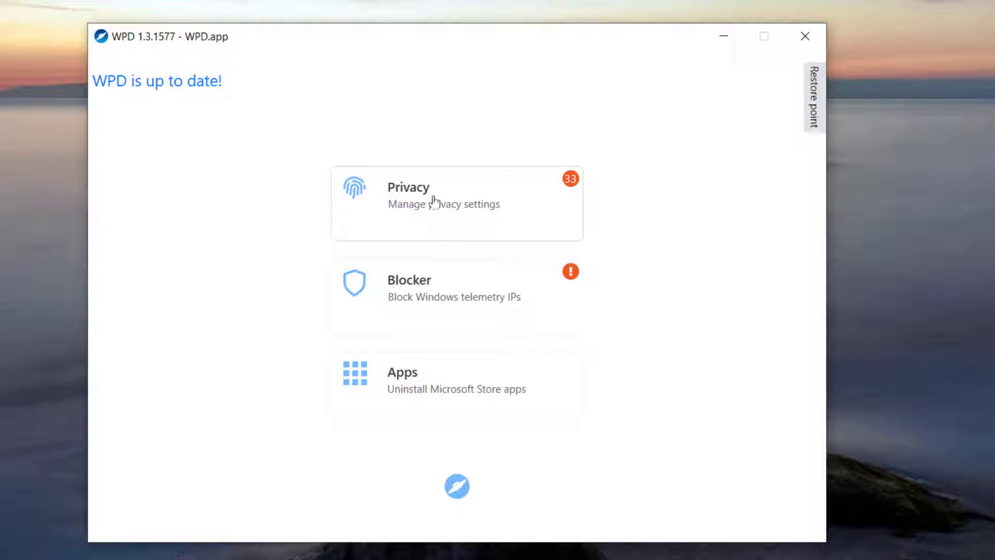
pyautogui.click(395, 202)
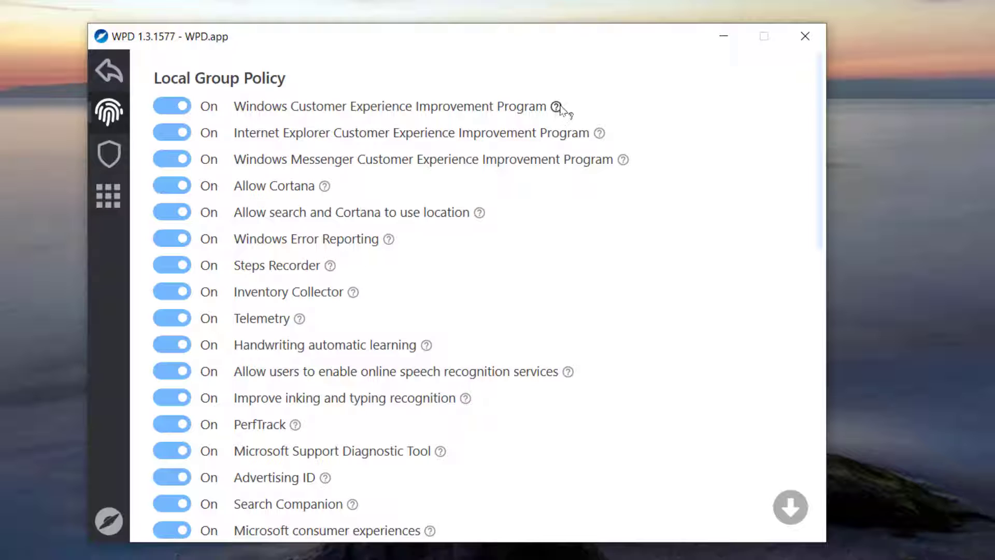
pyautogui.moveTo(558, 107)
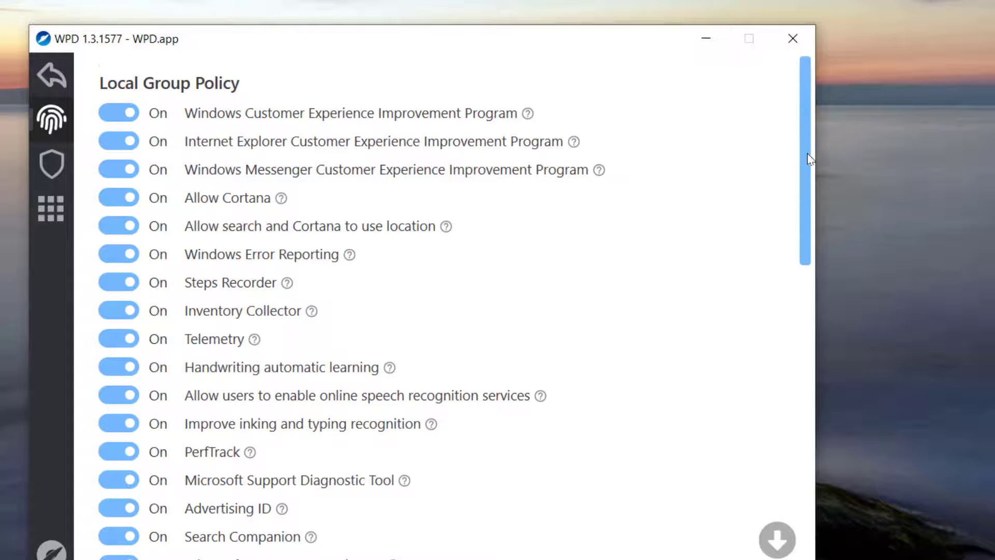
pyautogui.moveTo(805, 164); pyautogui.dragTo(788, 493)
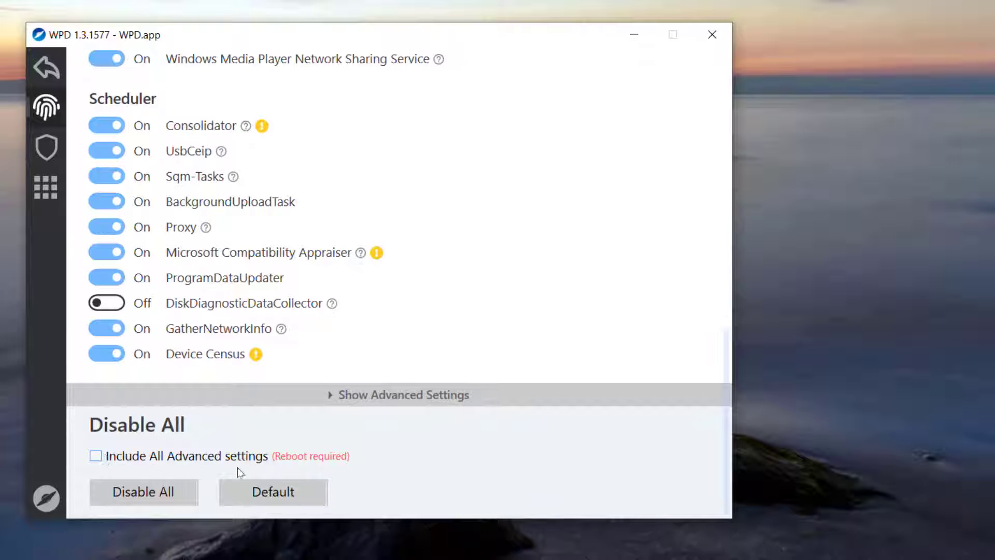
pyautogui.click(121, 458)
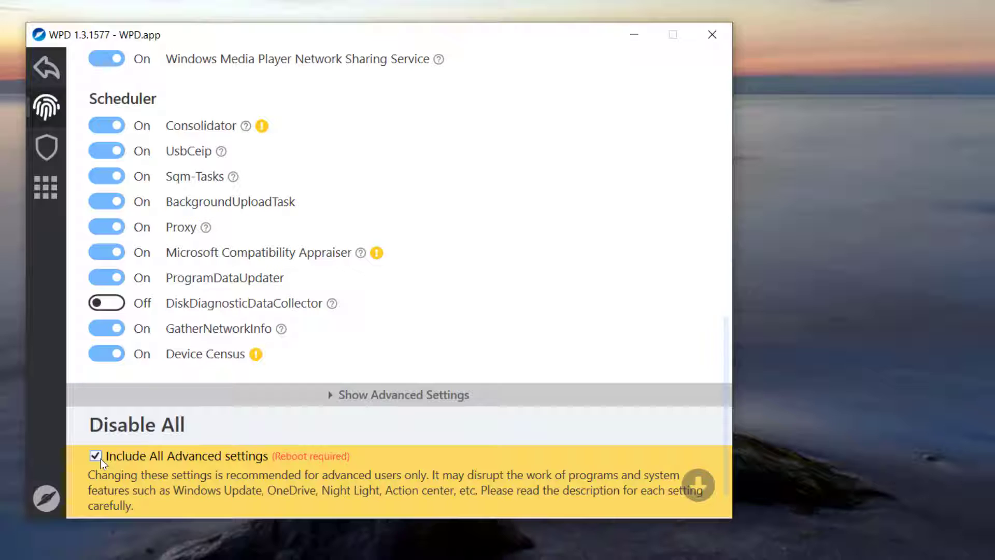
pyautogui.click(55, 69)
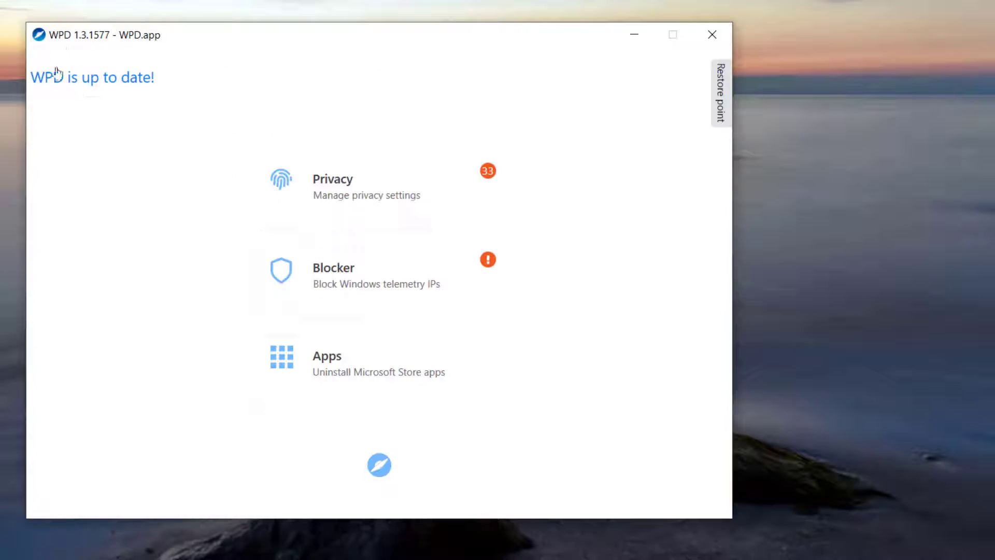
# Step: In the Blocker settings, switch the Windows Defender Firewall blocking method off and back on
pyautogui.click(376, 297)
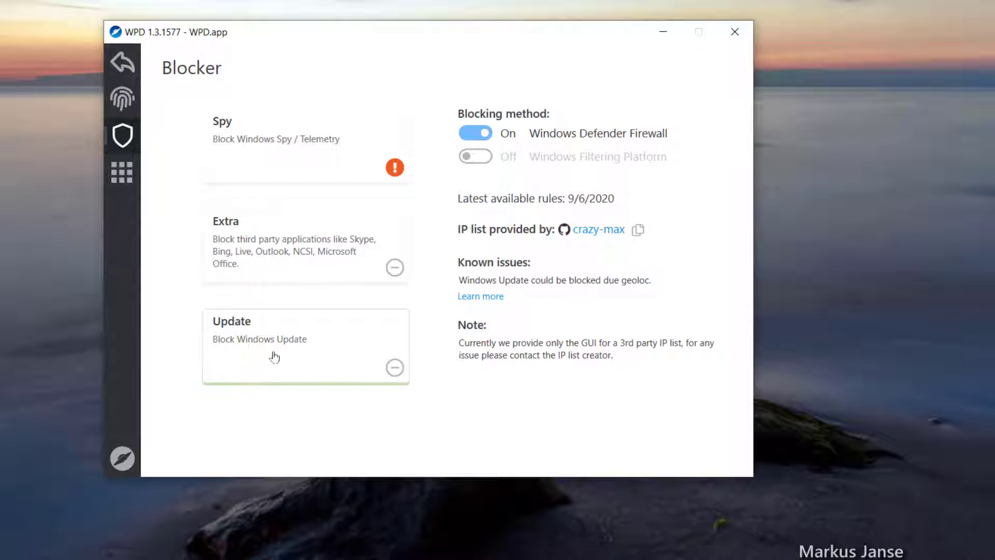
pyautogui.click(477, 134)
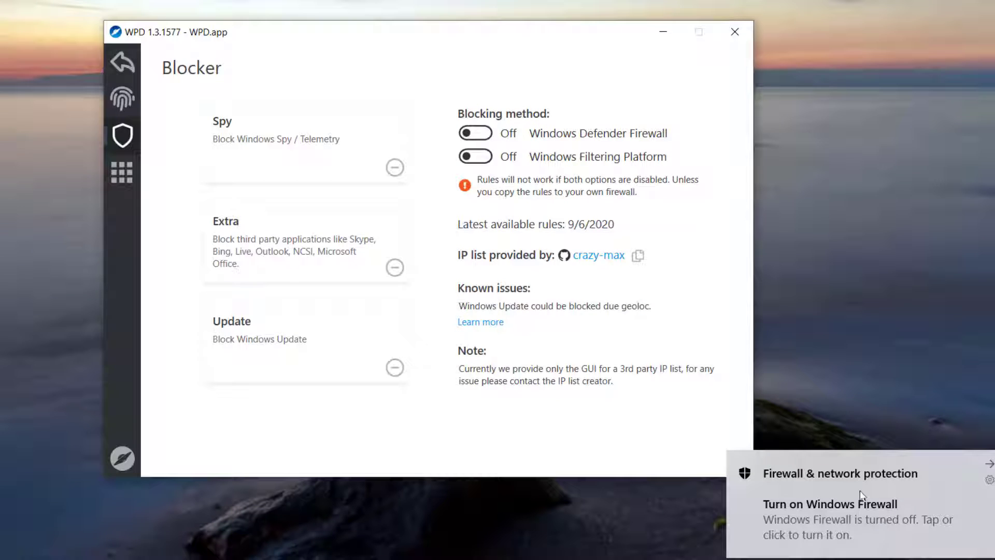
pyautogui.click(478, 135)
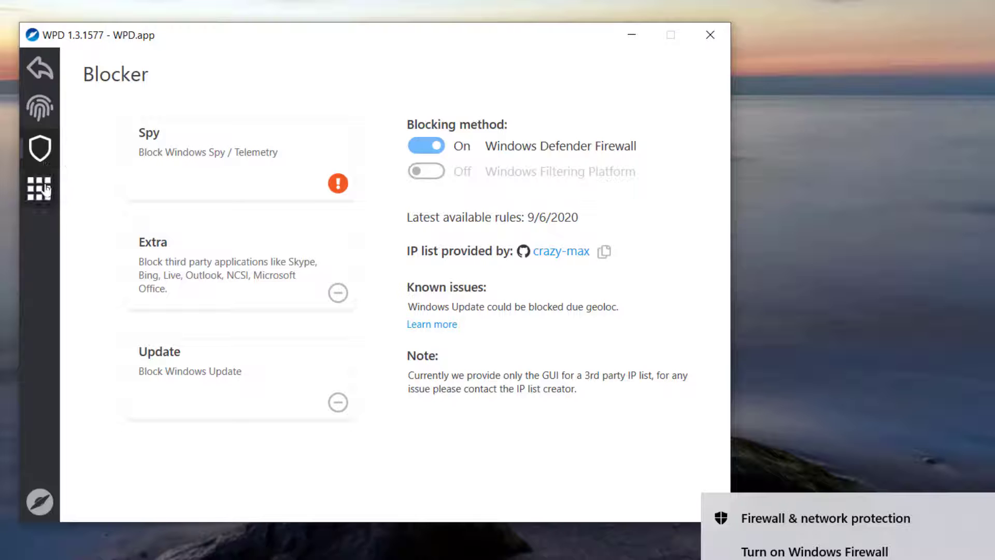
# Step: Examine the list of uninstallable Windows apps, selecting Norton Studio as an example, and return to the start page
pyautogui.click(46, 188)
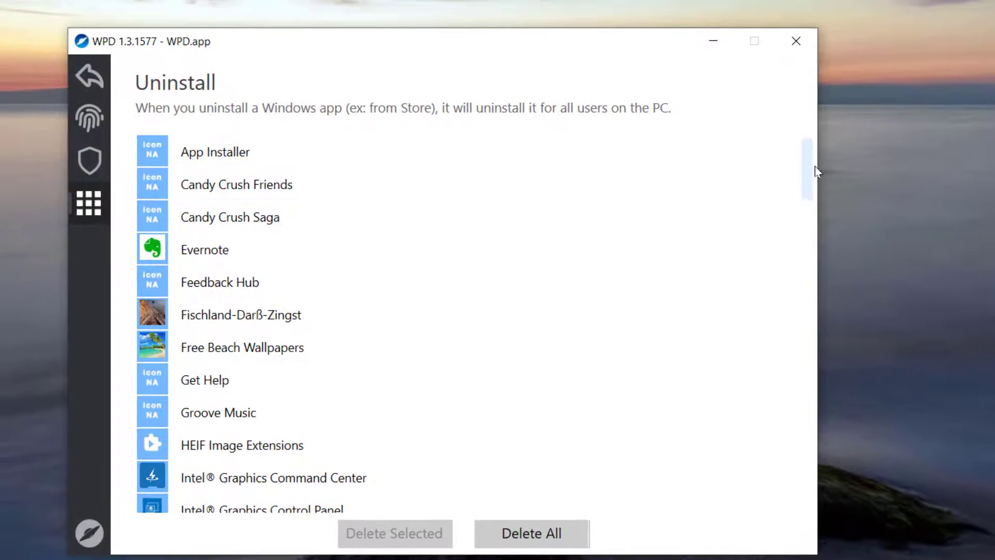
pyautogui.moveTo(807, 162); pyautogui.dragTo(795, 351)
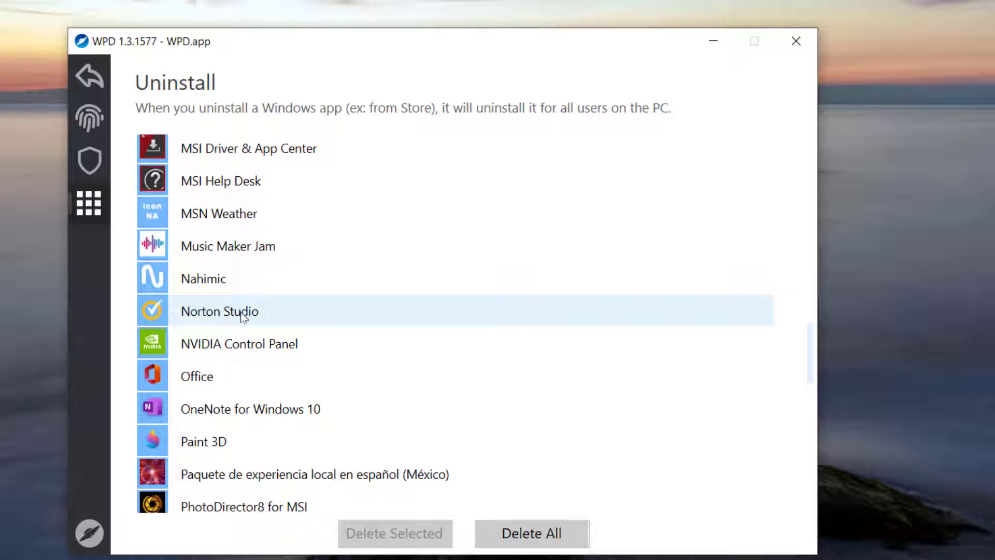
pyautogui.click(265, 310)
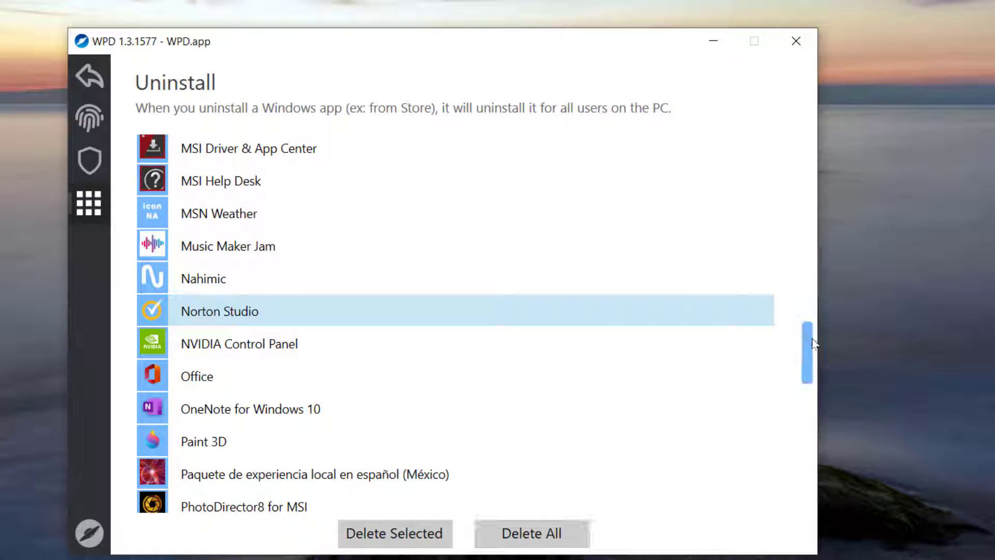
pyautogui.moveTo(812, 345); pyautogui.dragTo(802, 268)
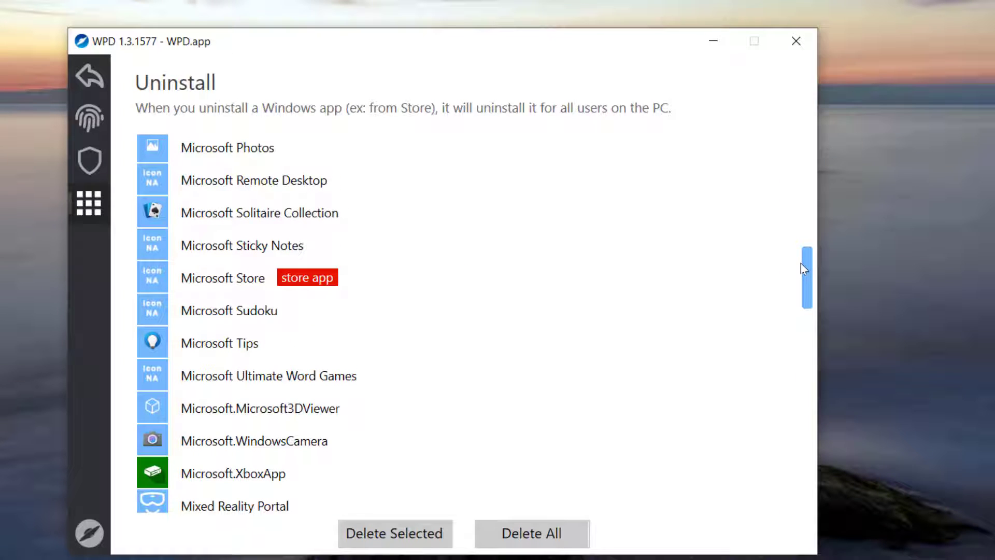
pyautogui.moveTo(801, 263)
pyautogui.mouseDown()
pyautogui.moveTo(812, 441)
pyautogui.moveTo(805, 469)
pyautogui.moveTo(789, 356)
pyautogui.moveTo(794, 269)
pyautogui.mouseUp()
pyautogui.click(89, 76)
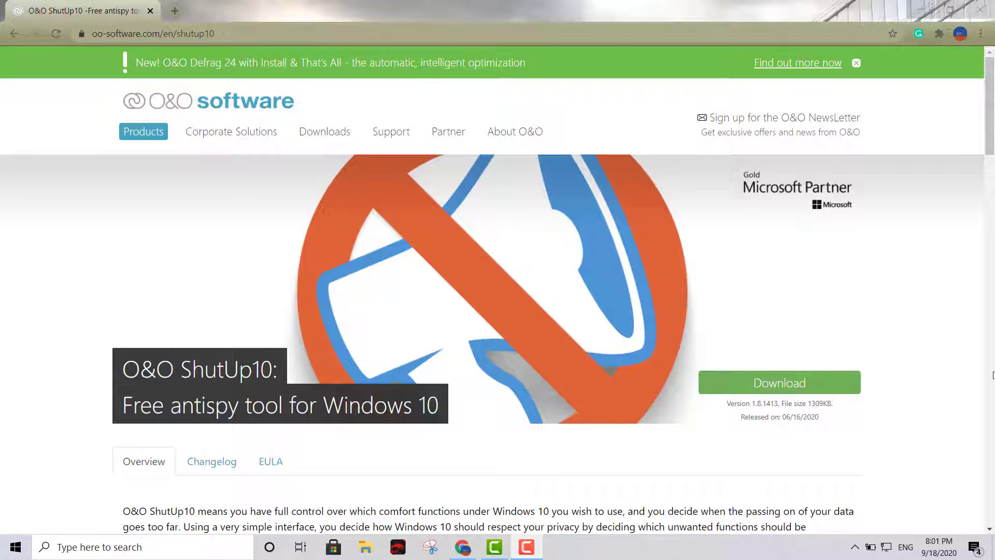
# Step: In the browser, download O&O ShutUp10 from its product page, run the downloaded file and minimize the browser
pyautogui.scroll(1, 993, 162)
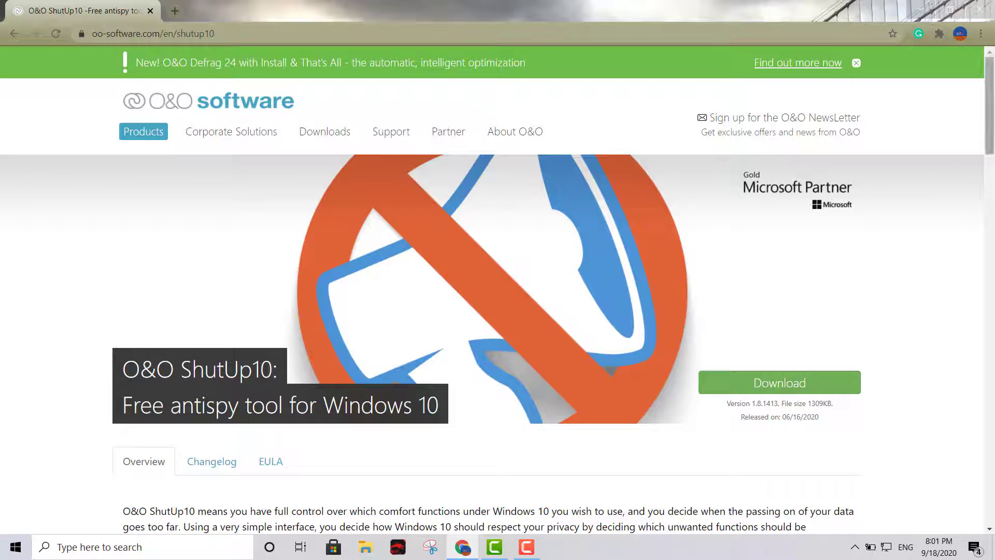
pyautogui.scroll(-1, 991, 161)
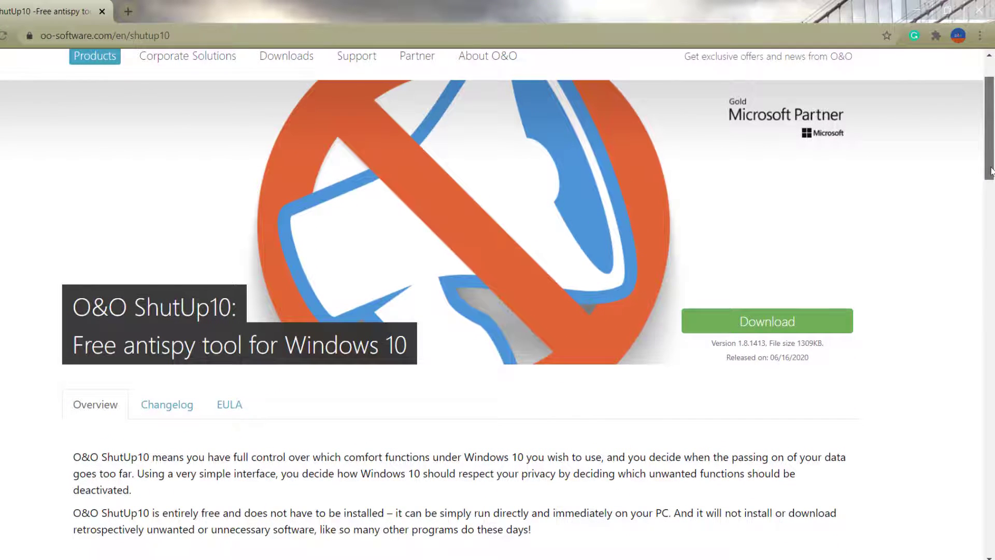
pyautogui.scroll(-1, 991, 171)
pyautogui.click(768, 268)
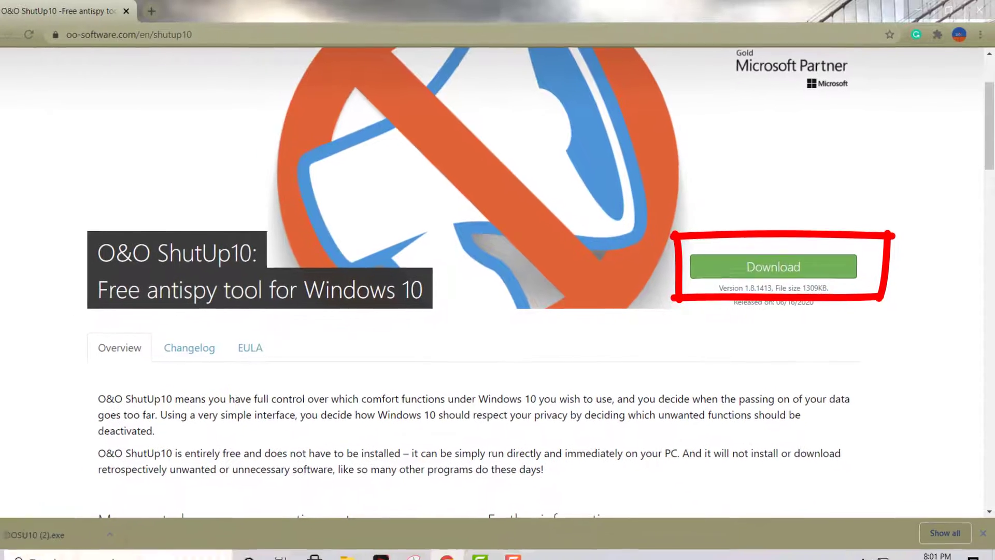
pyautogui.click(30, 529)
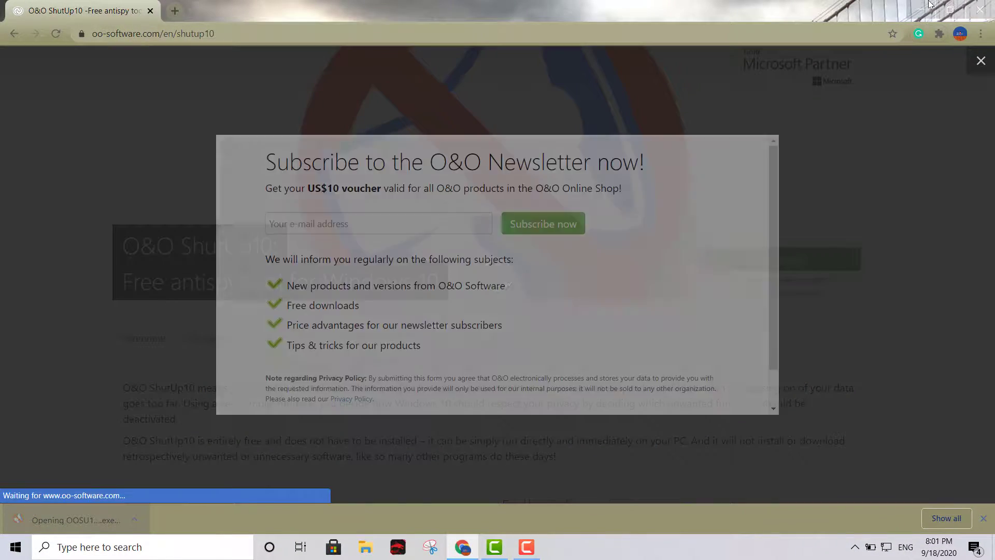
pyautogui.click(930, 6)
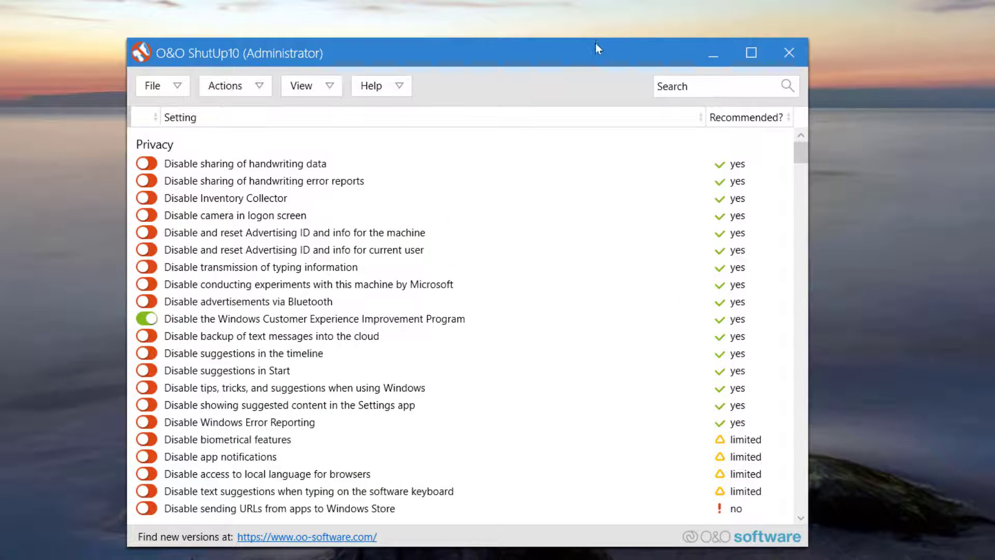
# Step: Enlarge the O&O ShutUp10 window in height and width and reposition it on the desktop
pyautogui.moveTo(598, 37); pyautogui.dragTo(524, 0)
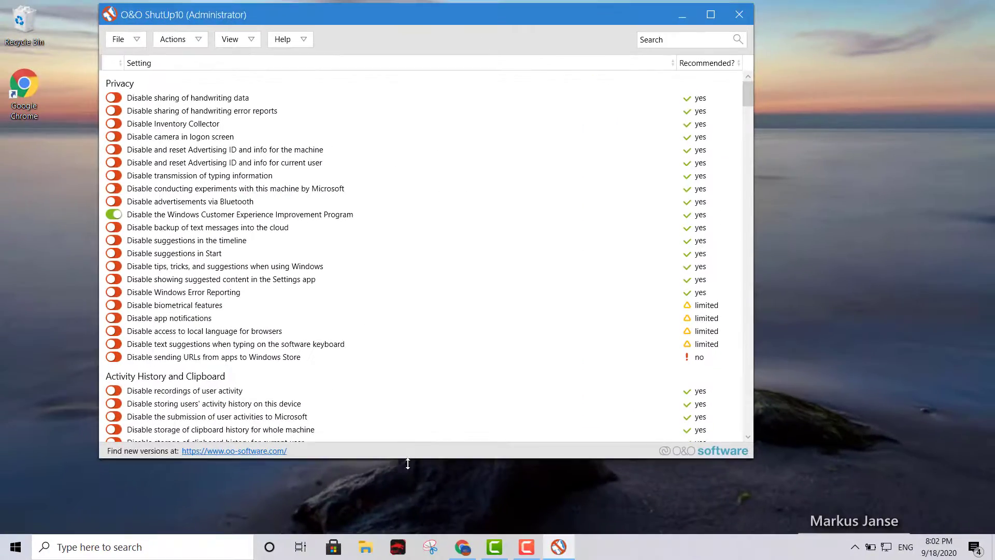
pyautogui.moveTo(408, 464); pyautogui.dragTo(403, 504)
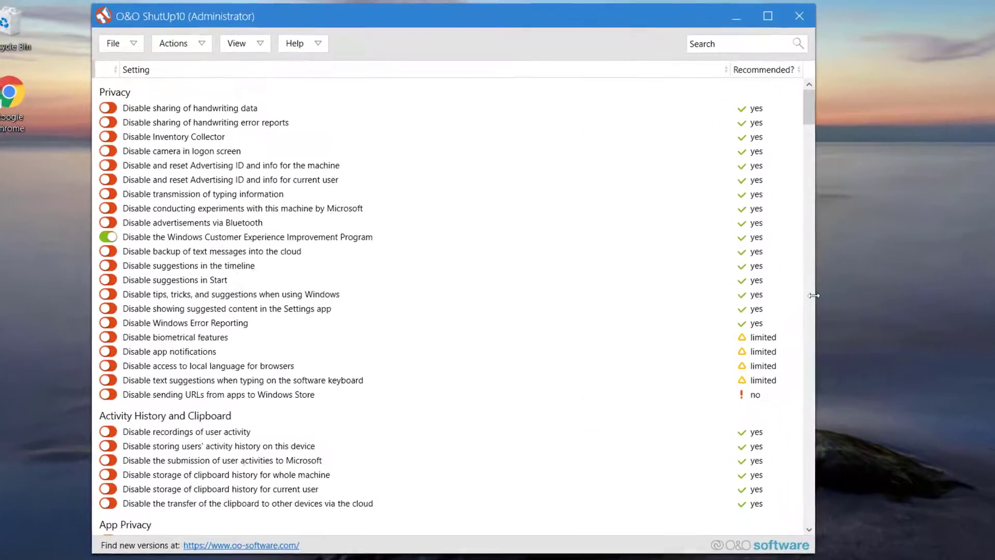
pyautogui.moveTo(851, 298); pyautogui.dragTo(894, 299)
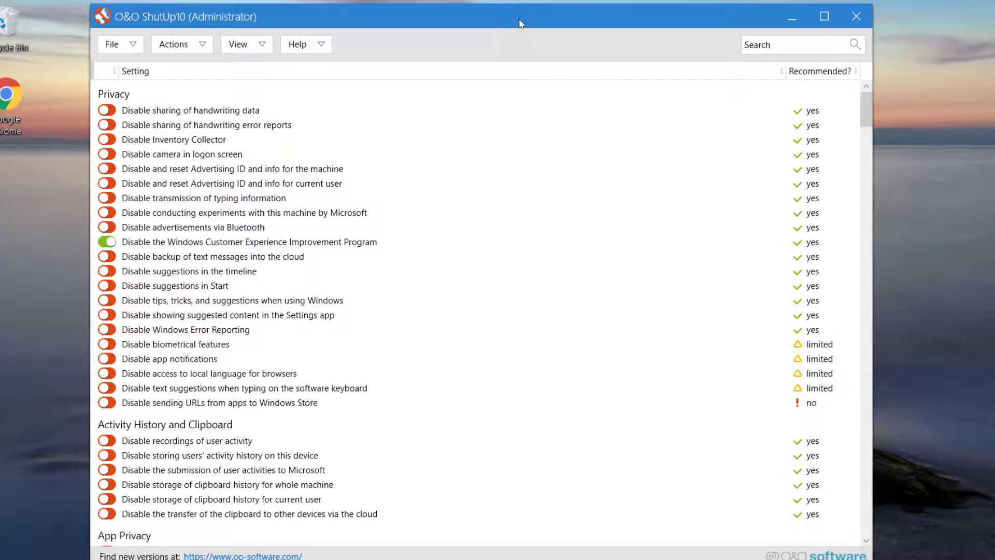
pyautogui.moveTo(522, 23); pyautogui.dragTo(551, 36)
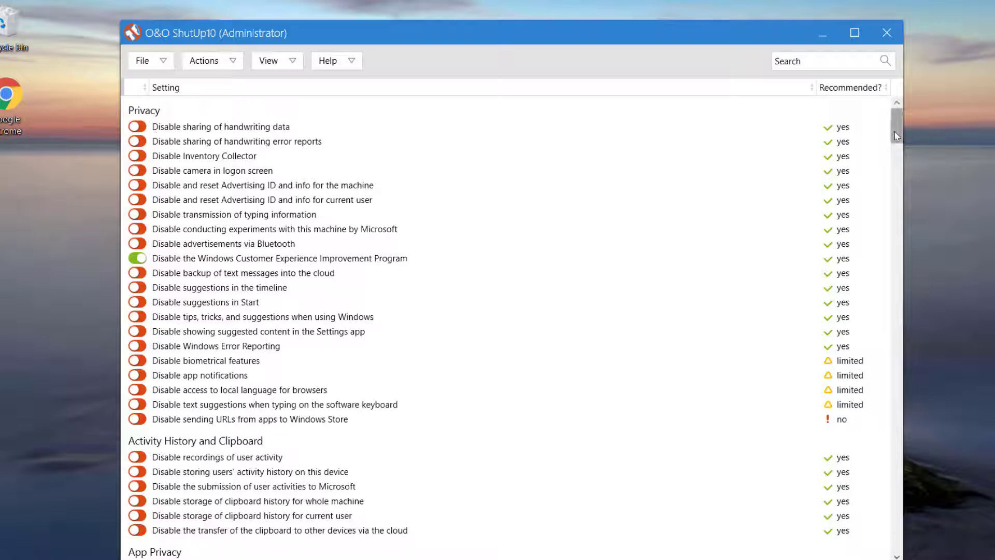
# Step: Try to turn on "Disable search and website suggestions" under Microsoft Edge (legacy version), cancelling at the system restore point question
pyautogui.moveTo(895, 136); pyautogui.dragTo(869, 325)
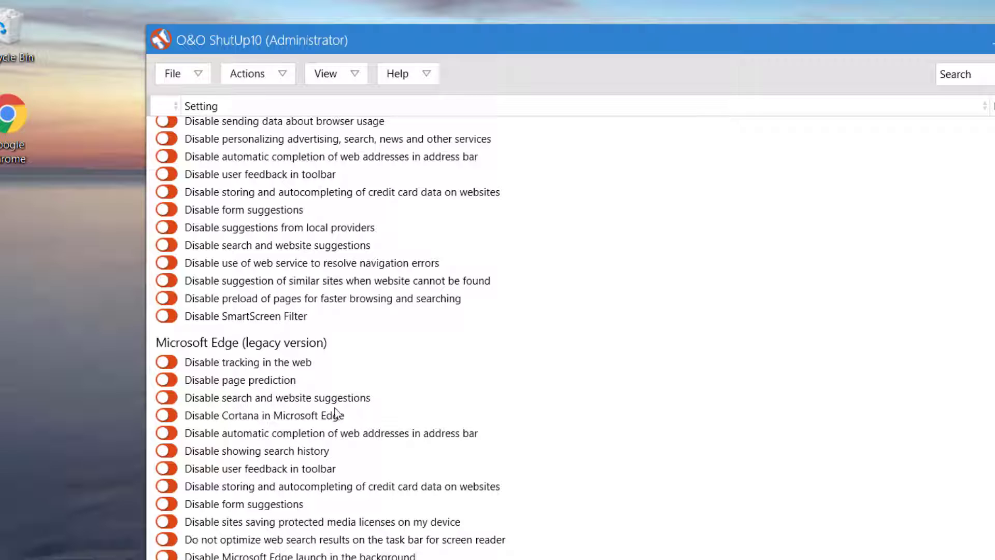
pyautogui.click(173, 402)
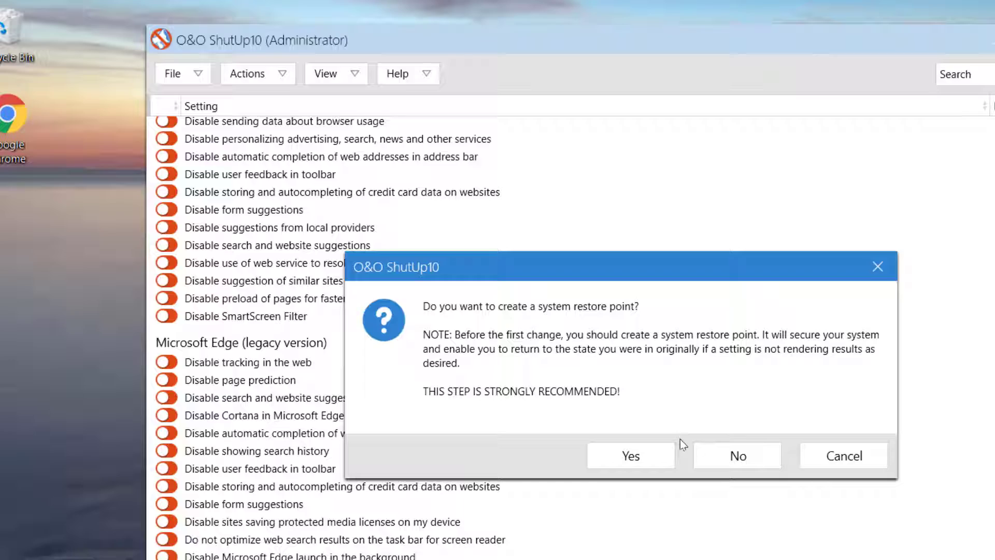
pyautogui.click(834, 457)
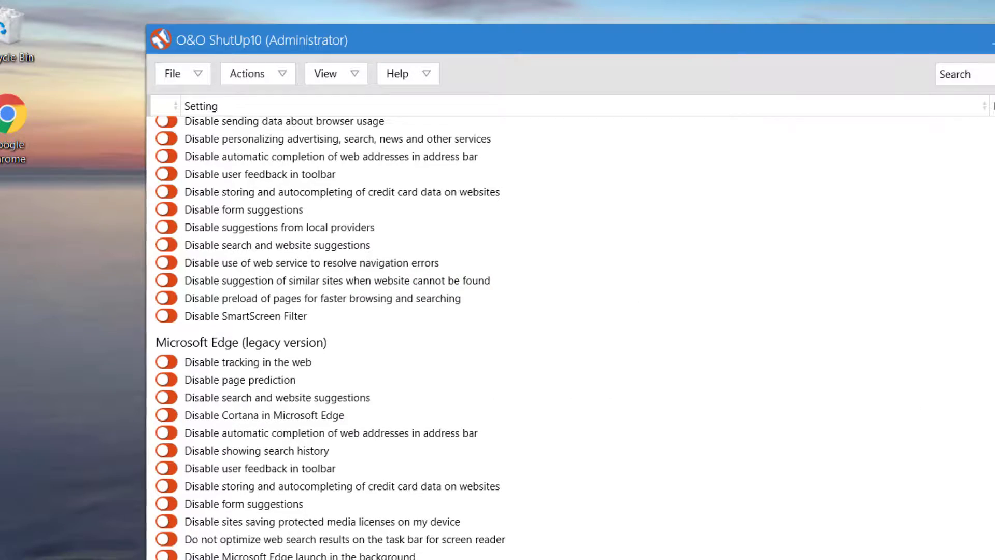
pyautogui.moveTo(974, 330); pyautogui.dragTo(817, 103)
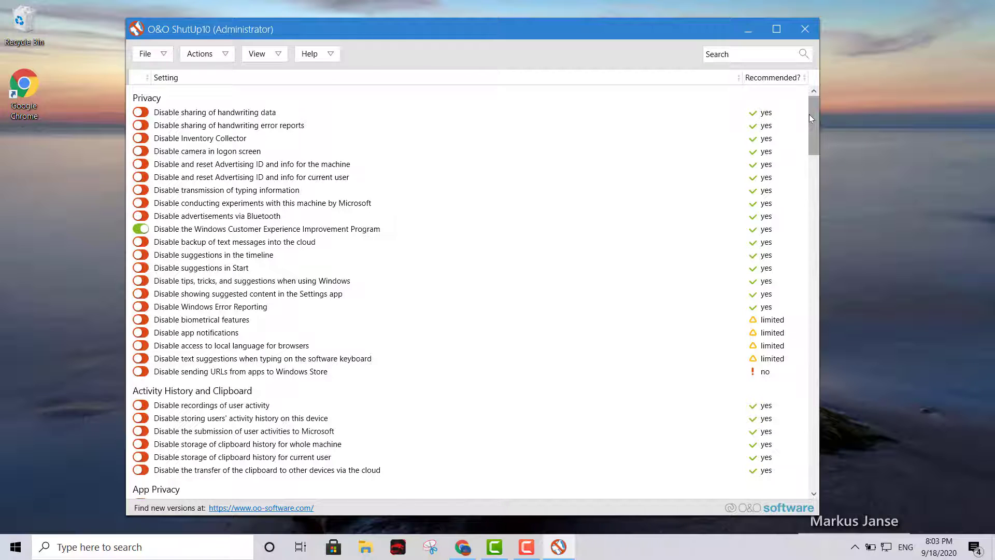
pyautogui.moveTo(811, 118)
pyautogui.mouseDown()
pyautogui.moveTo(816, 234)
pyautogui.moveTo(811, 120)
pyautogui.mouseUp()
pyautogui.moveTo(814, 144); pyautogui.dragTo(811, 110)
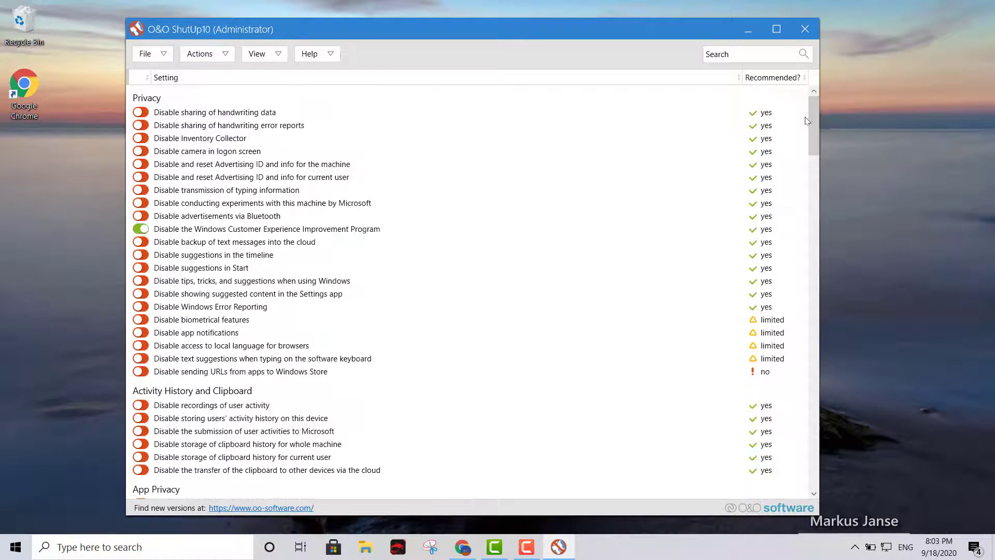